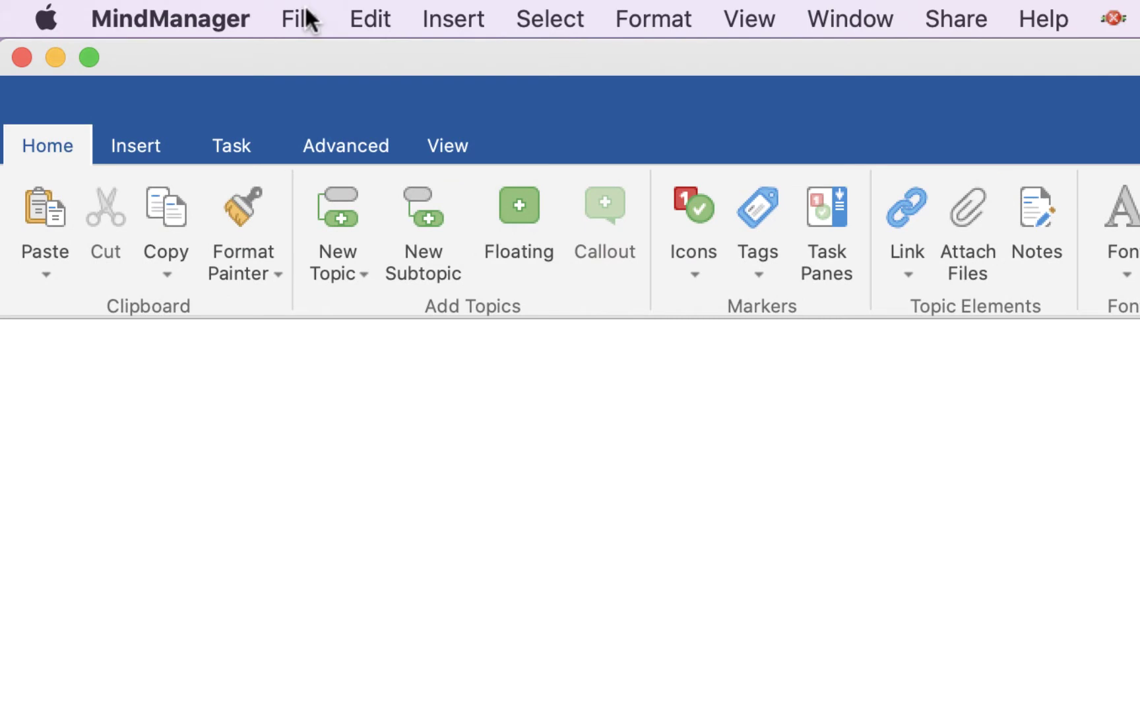
Step: Save the mind map, then open the Export dialog showing the HTML5 Interactive Map format
left_click(307, 18)
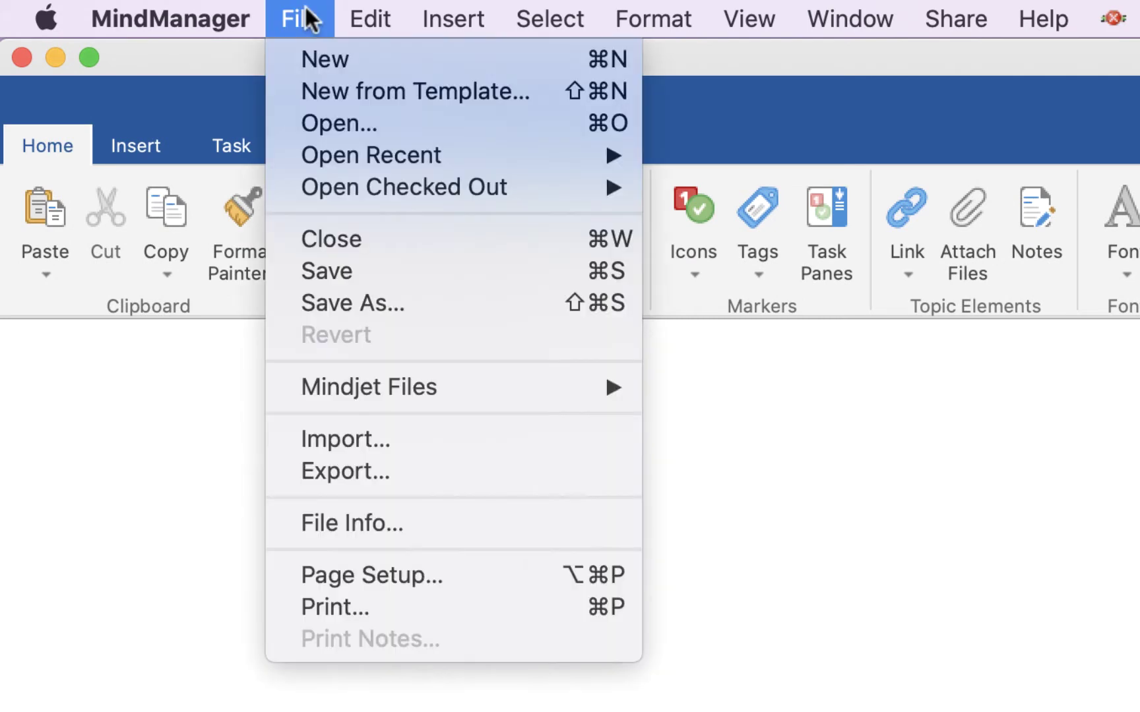
left_click(335, 270)
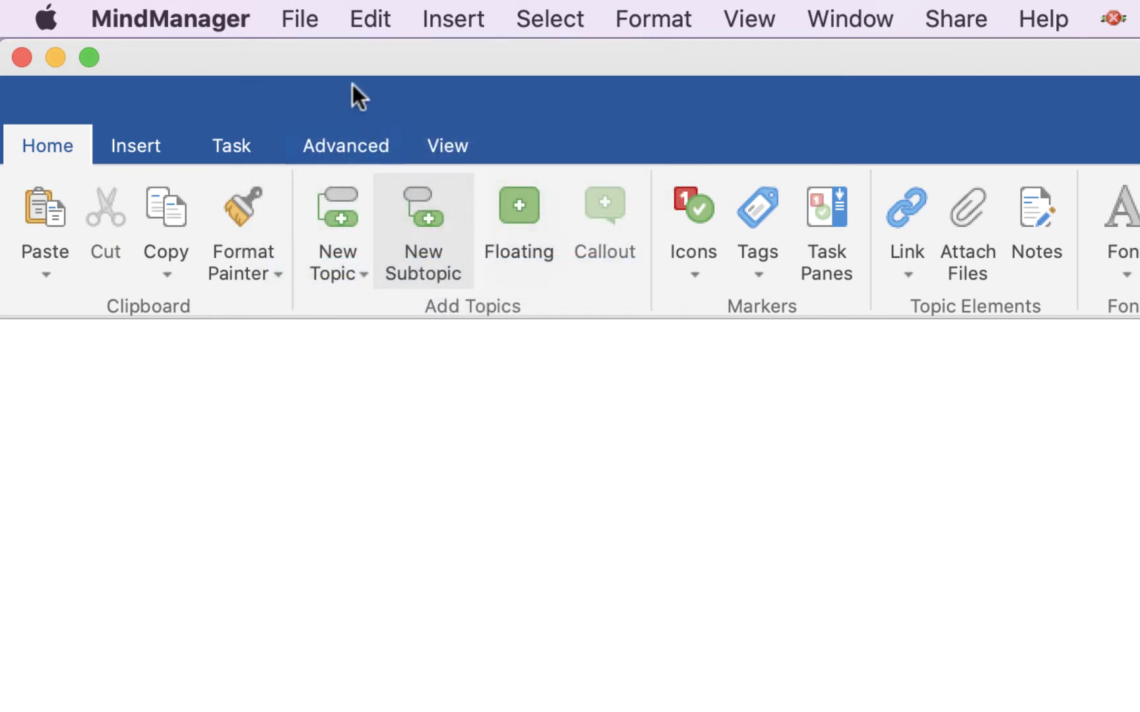
left_click(299, 18)
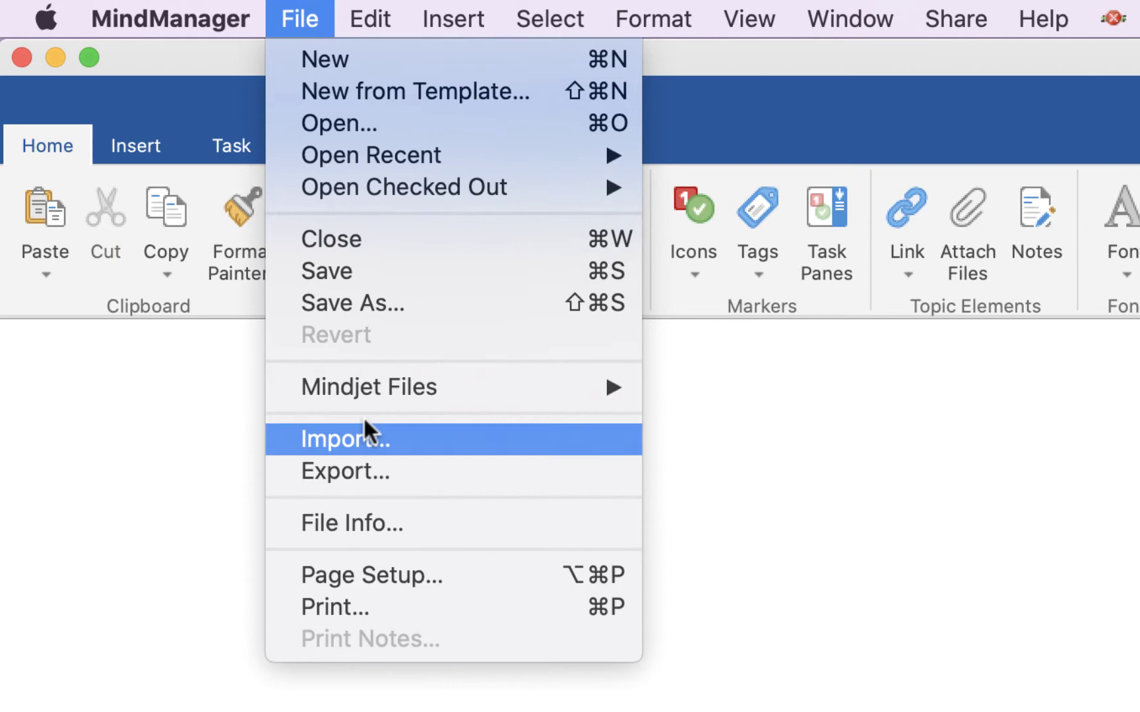
left_click(369, 471)
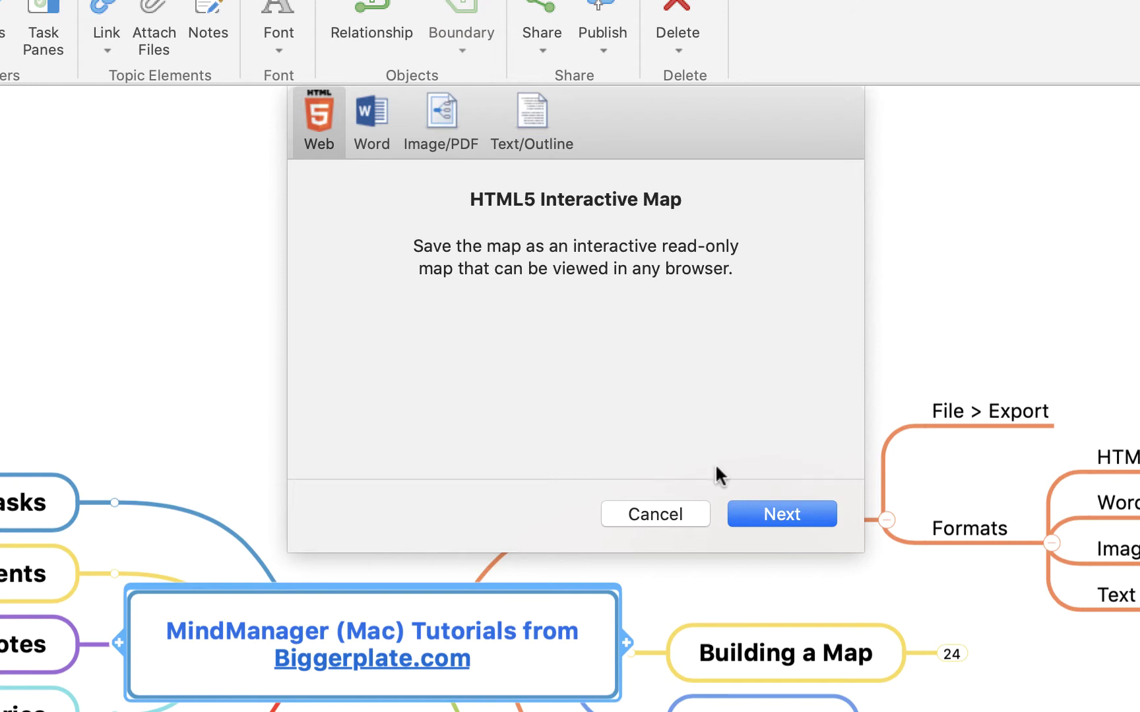
Step: Export the HTML5 interactive map to the Desktop under its default name and open it
left_click(779, 513)
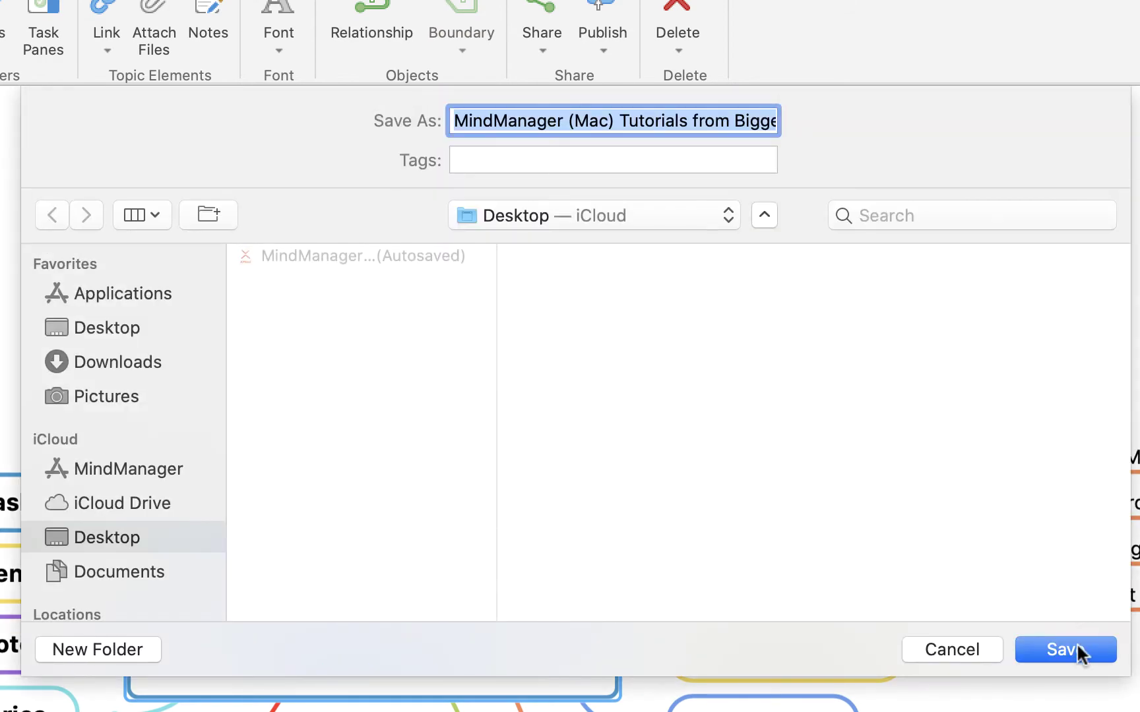
left_click(1065, 650)
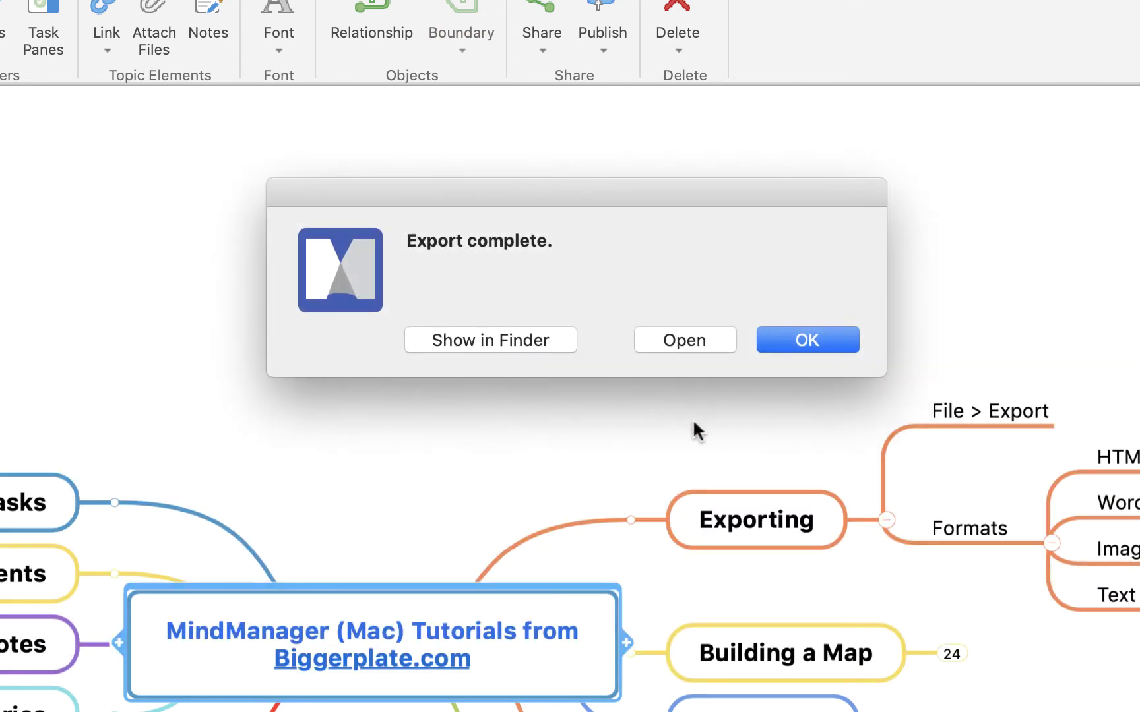
left_click(679, 341)
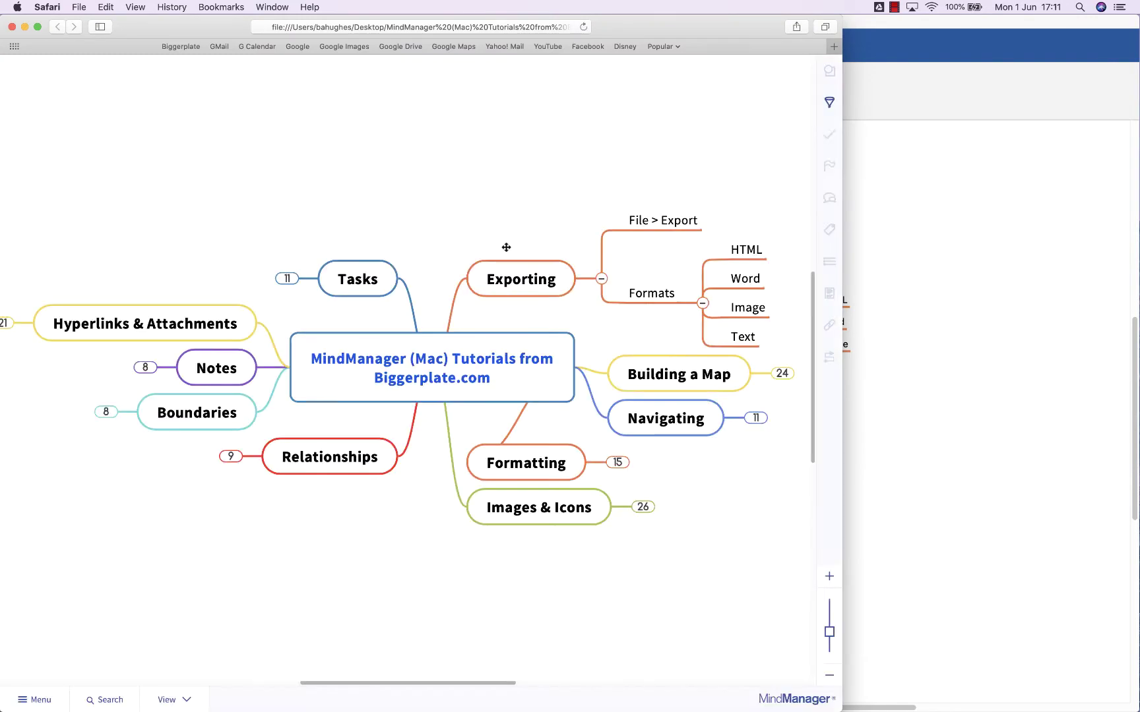
Step: In the Safari web map, collapse the four Formats subtopics and expand them again
scroll(673, 601, "right", 5)
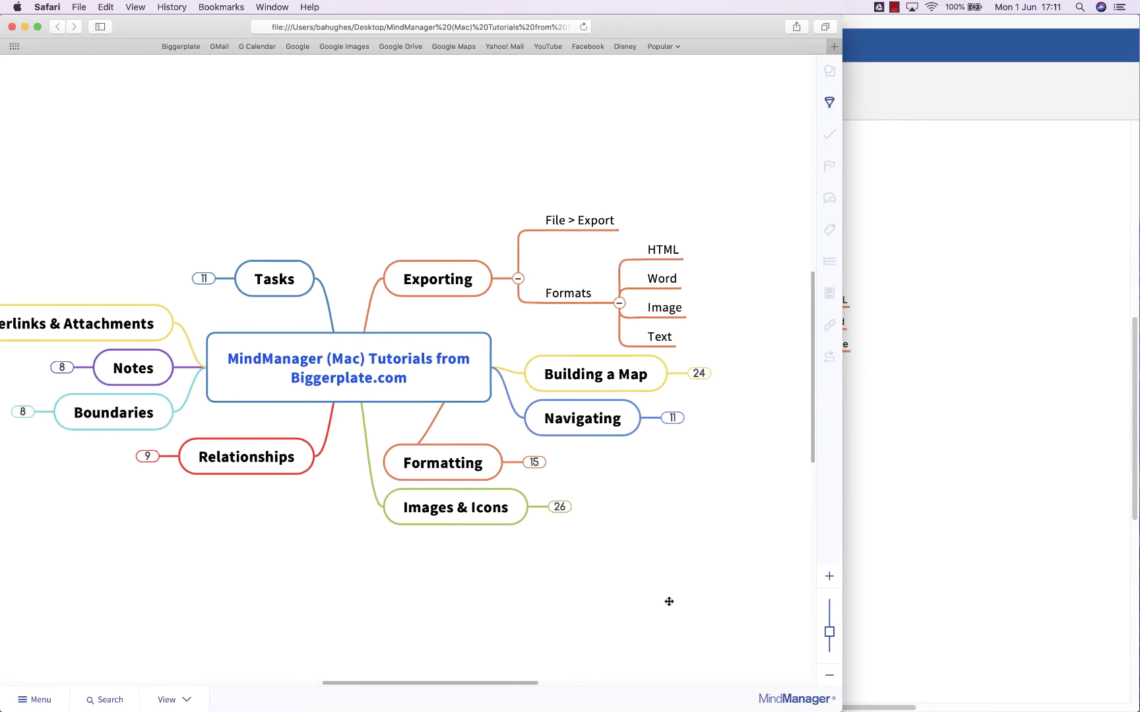
left_click(613, 304)
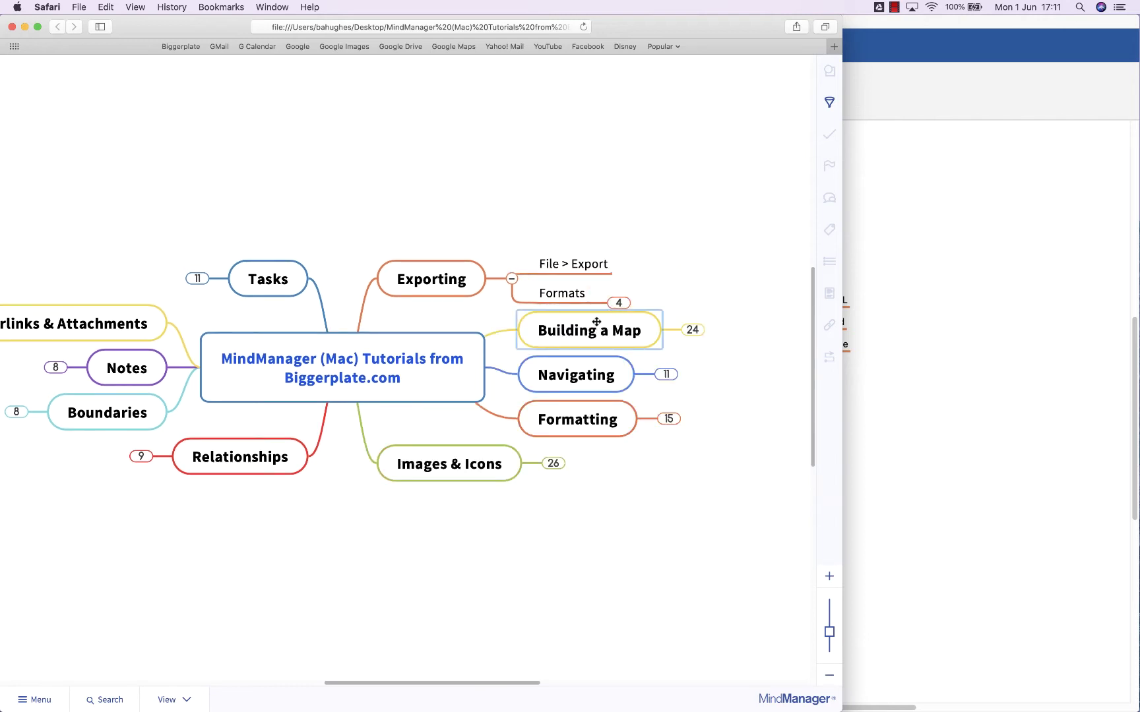
left_click(613, 300)
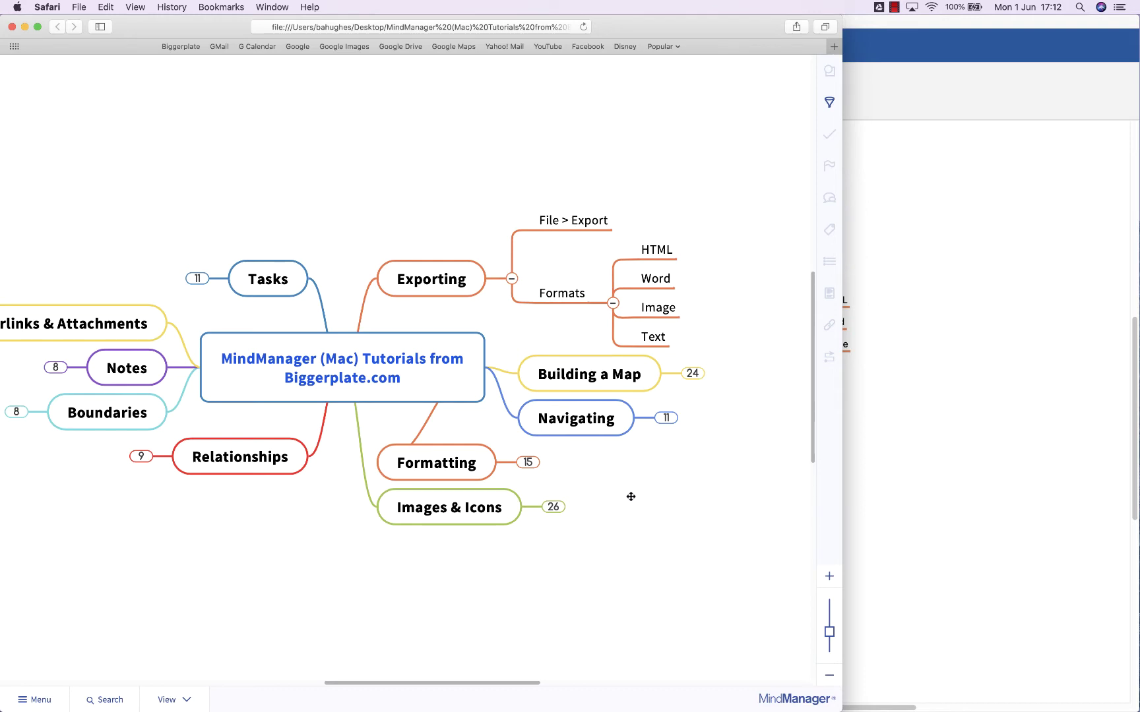
Step: Close the Safari window, return to MindManager and start a new map export
left_click(12, 26)
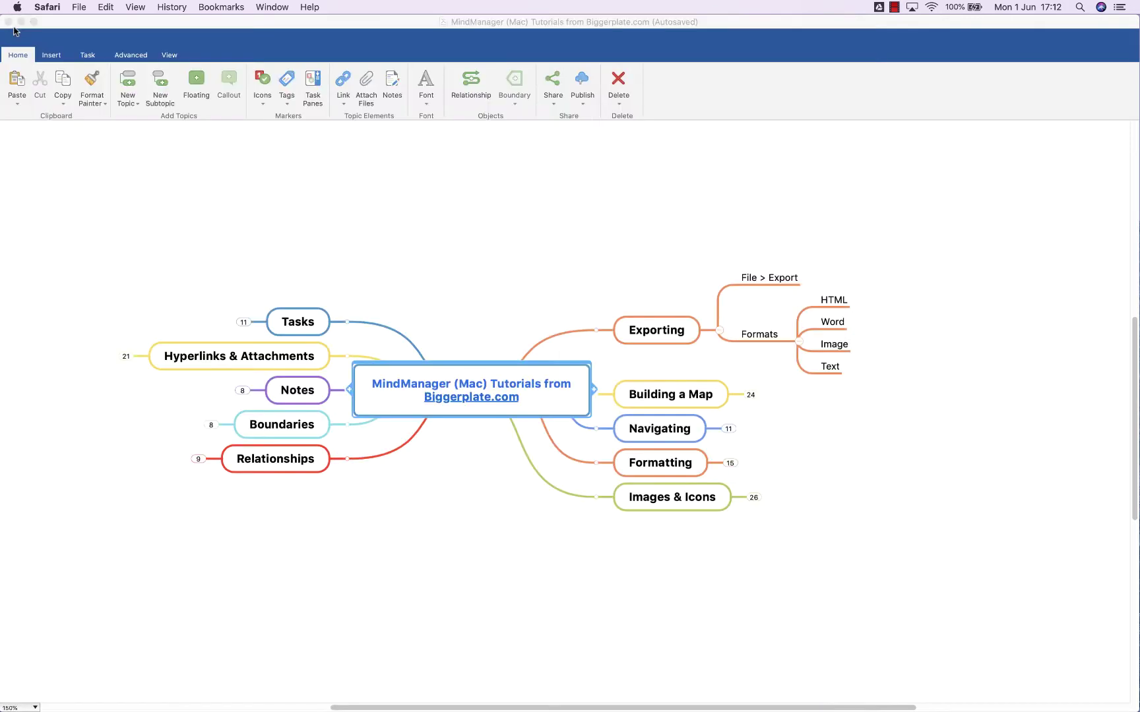
left_click(773, 373)
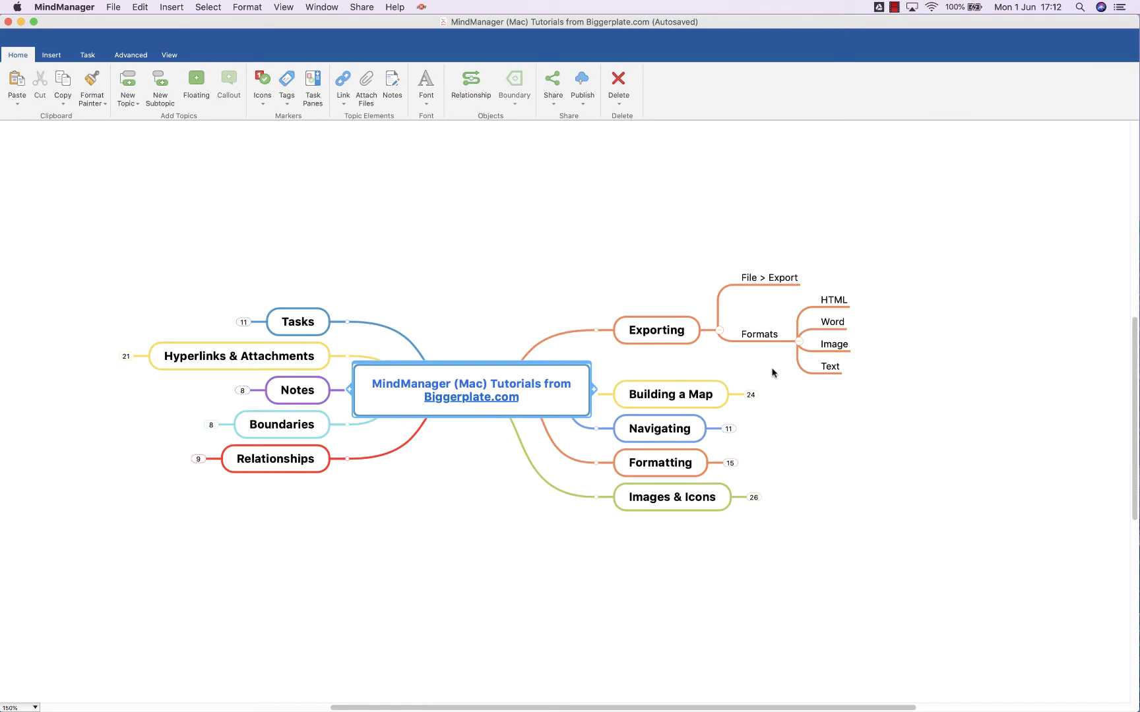
left_click(114, 7)
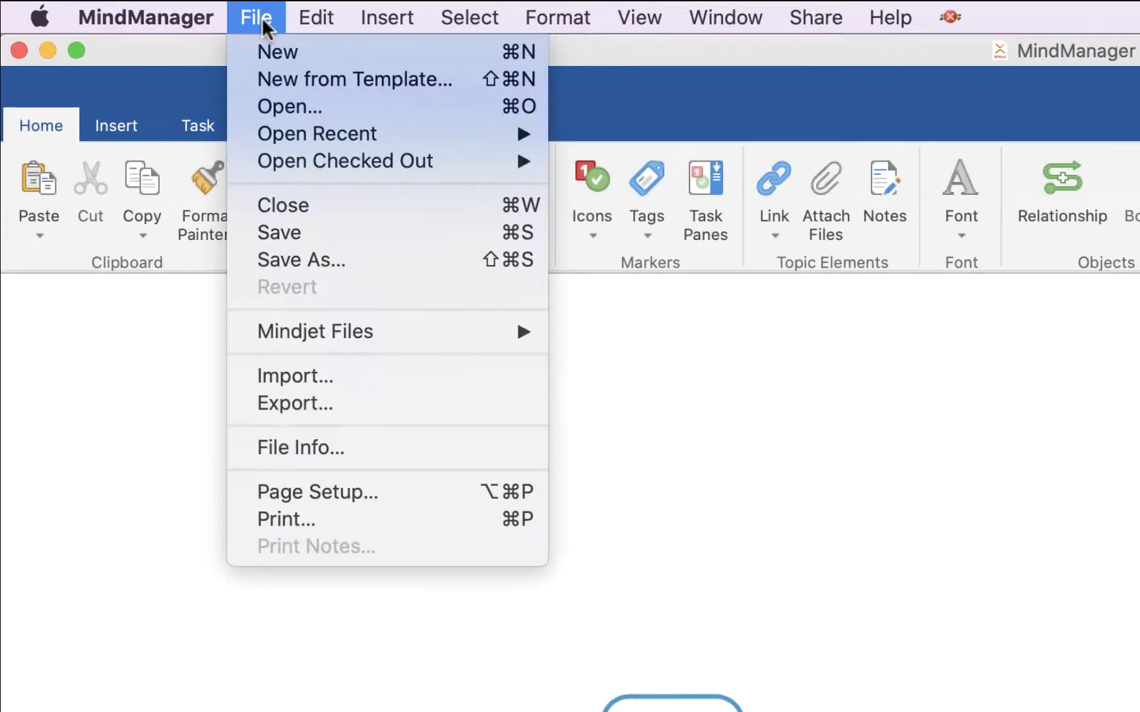
left_click(331, 405)
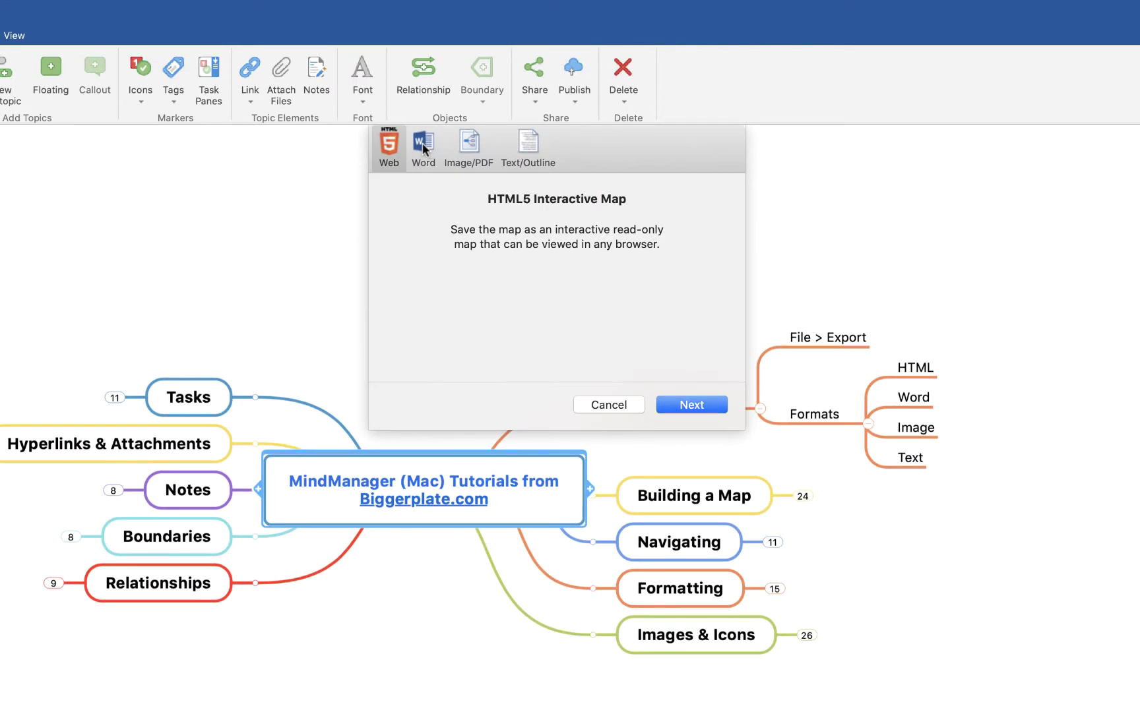
Step: Review the Microsoft Word export's Format and Document Styles options, then cancel the export
left_click(958, 264)
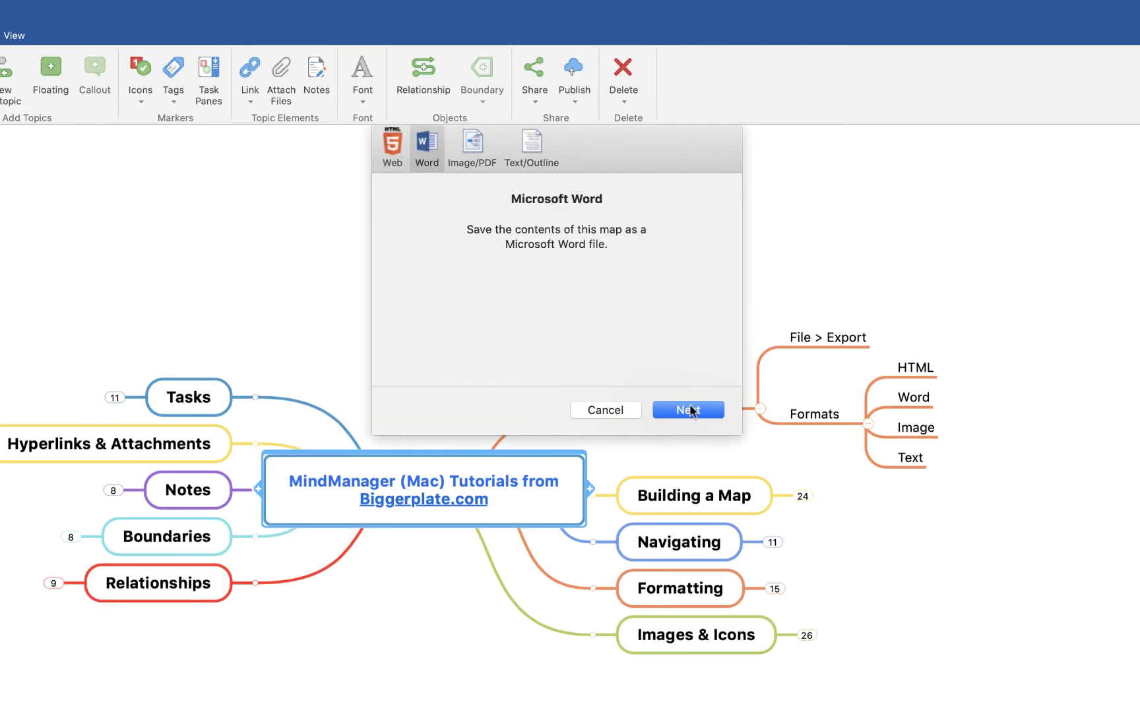
left_click(689, 409)
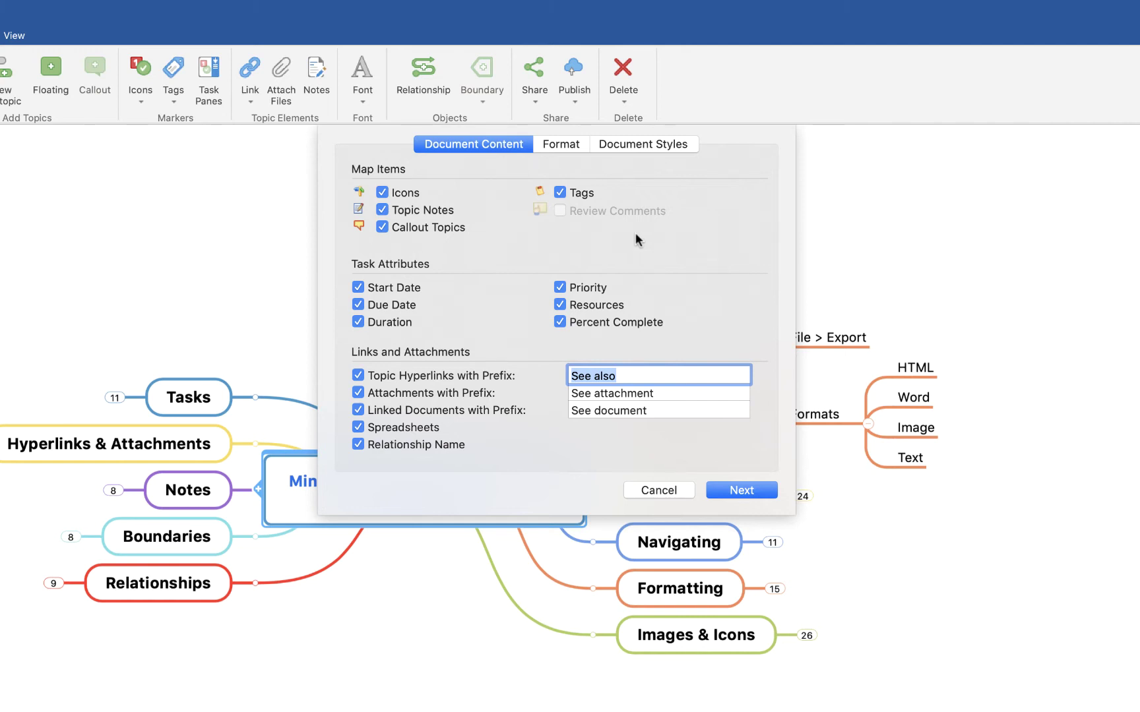
left_click(556, 146)
left_click(637, 145)
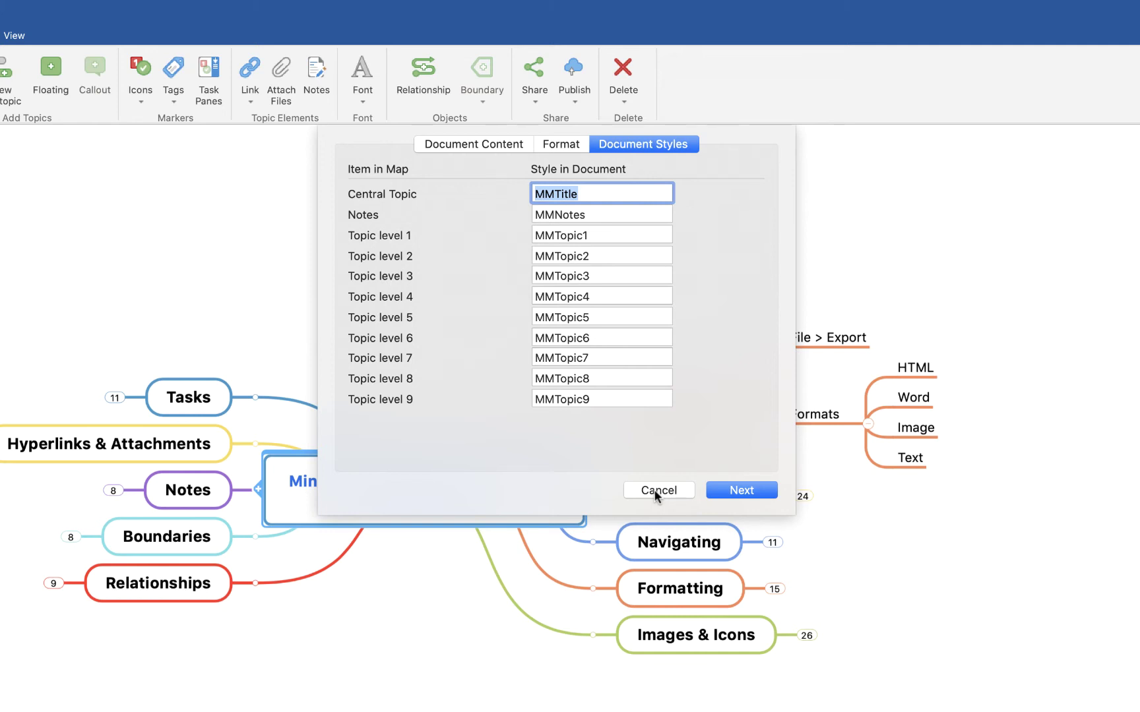
left_click(657, 490)
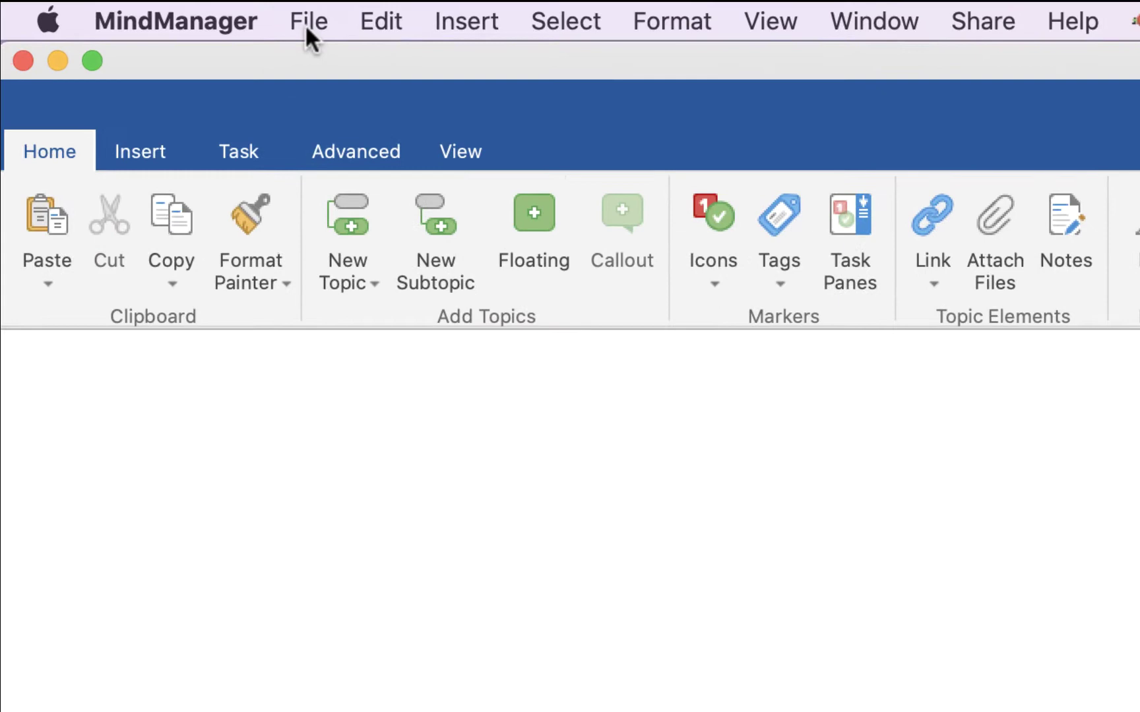
Step: Choose PNG on the Image/PDF tab of the Export dialog and continue
left_click(170, 3)
left_click(367, 488)
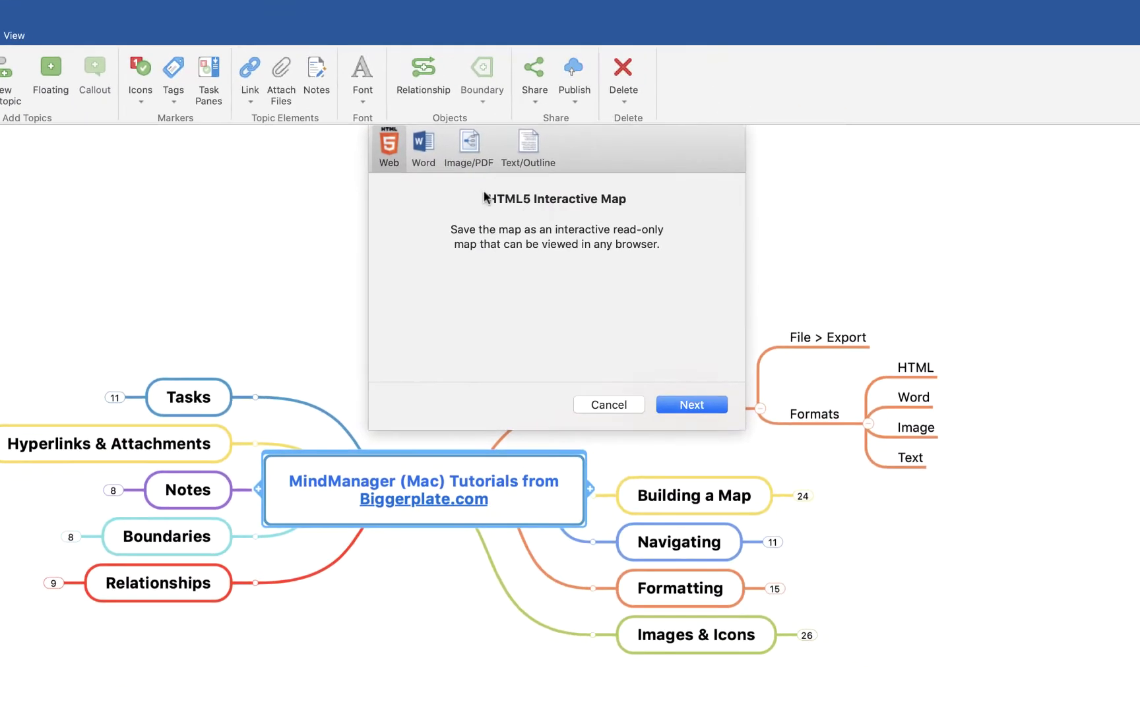
left_click(467, 153)
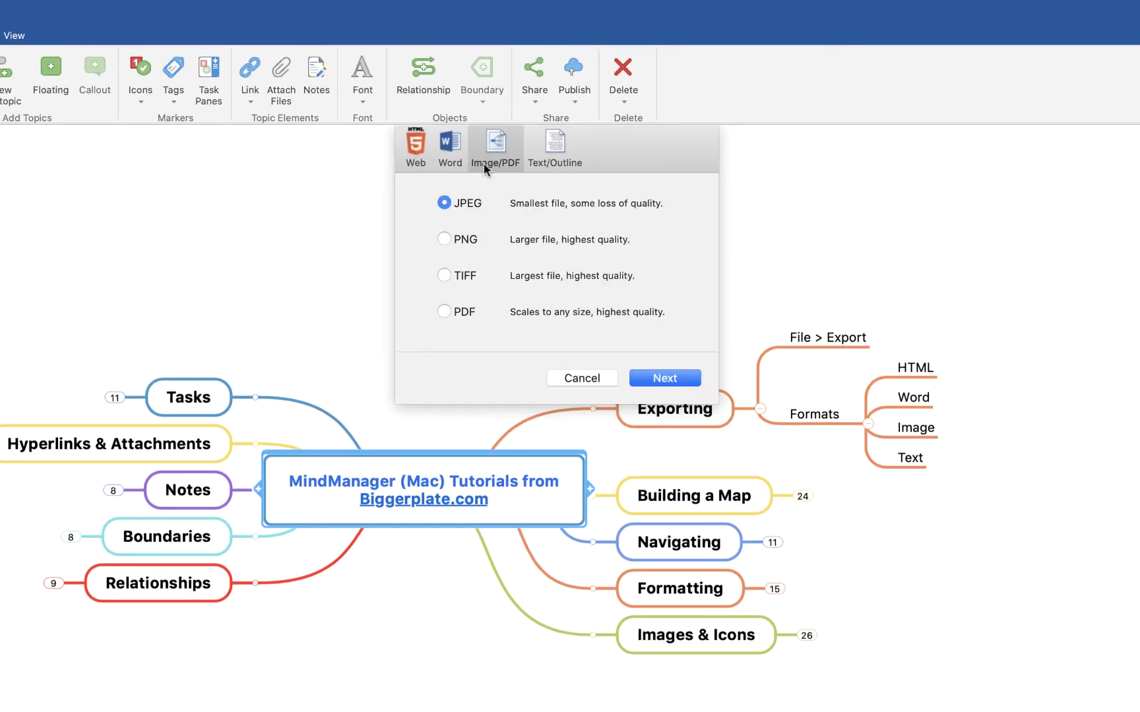
left_click(444, 239)
left_click(653, 380)
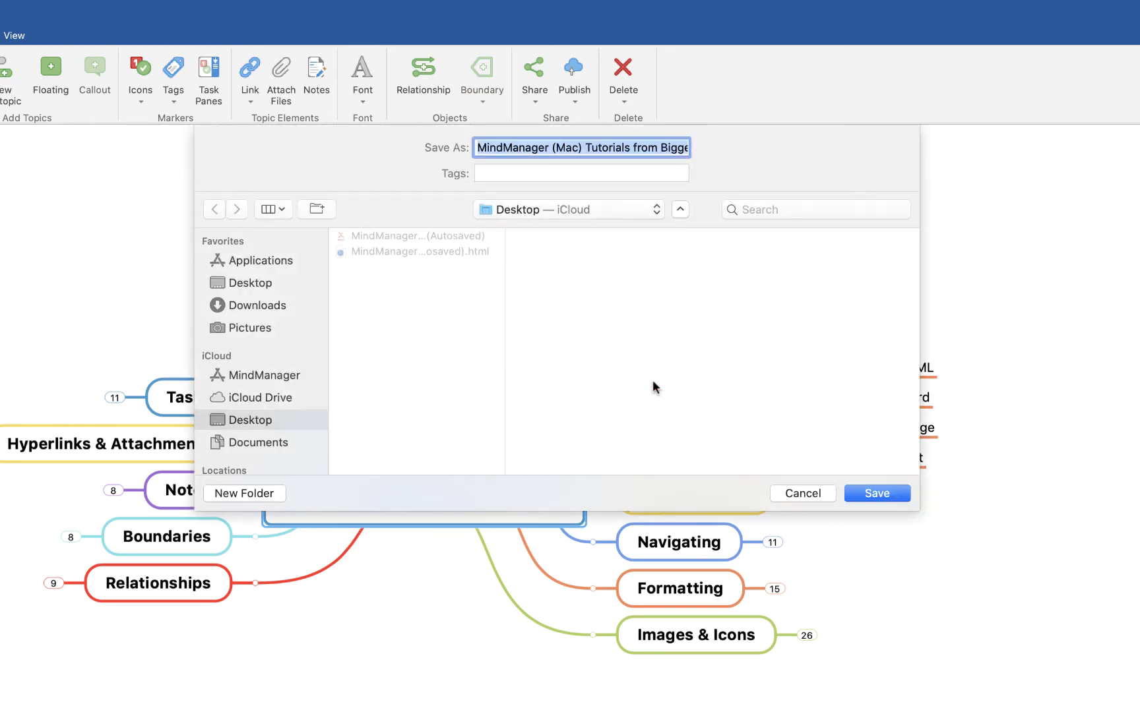
Step: Save the PNG to the Desktop, view it in Preview, and close it
left_click(855, 492)
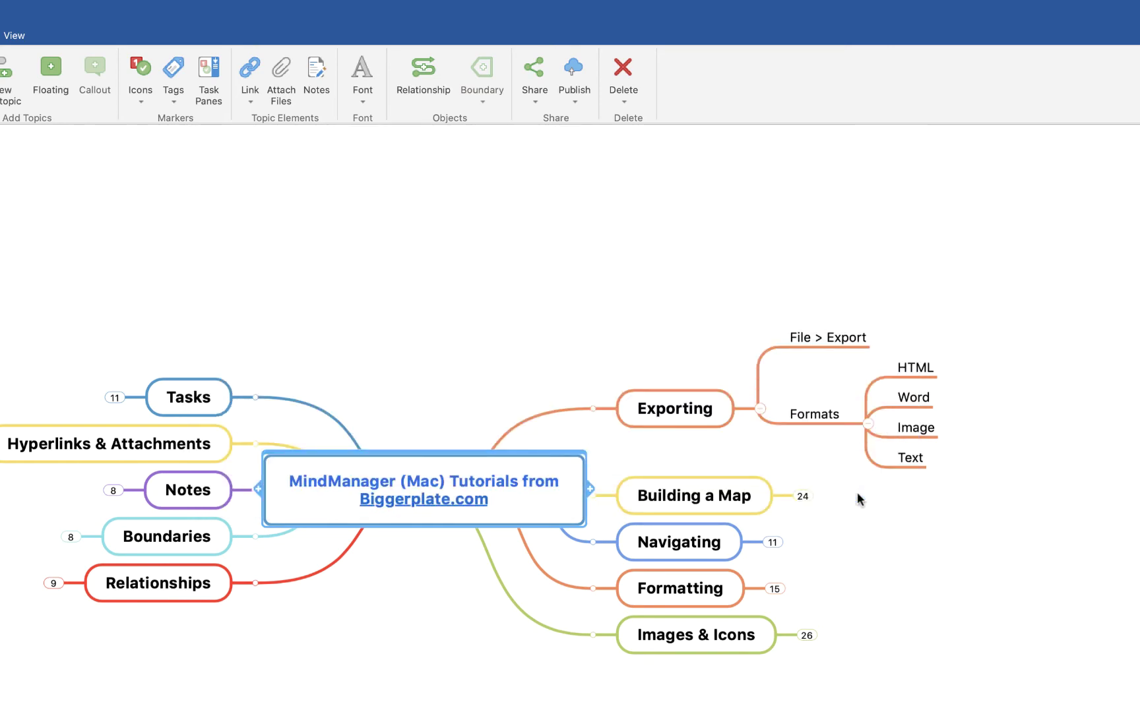
left_click(627, 287)
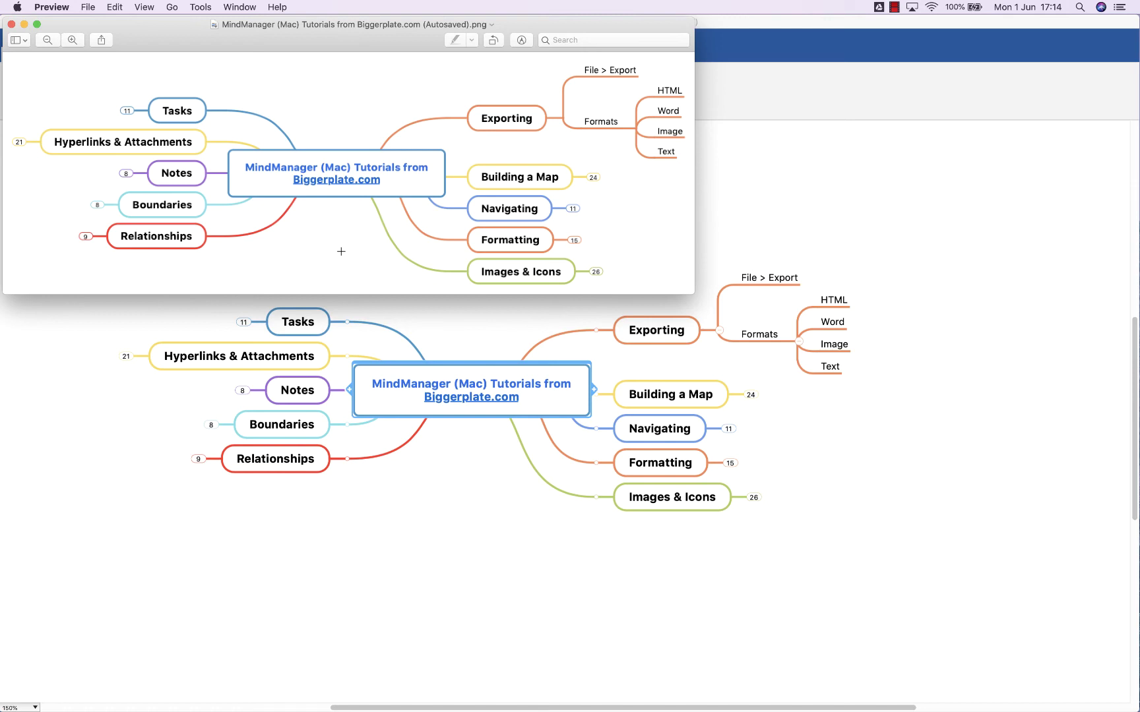
left_click(12, 23)
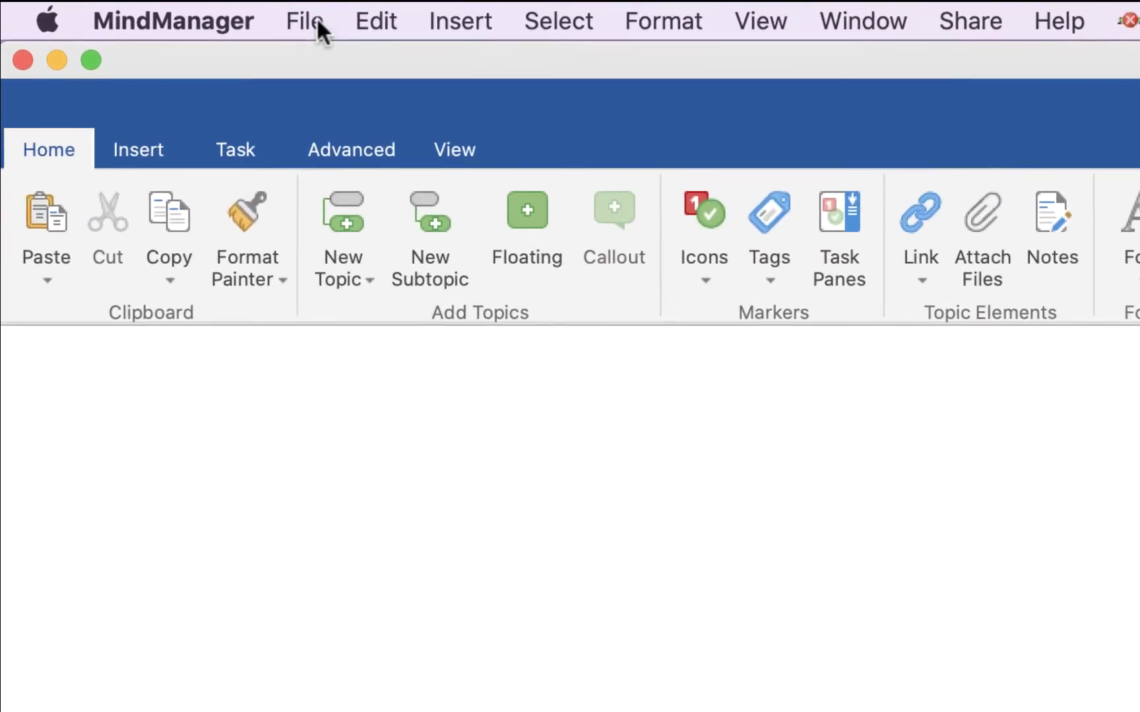
Step: Export the map as plain Text from the Text/Outline tab, saving it to the Desktop
left_click(316, 19)
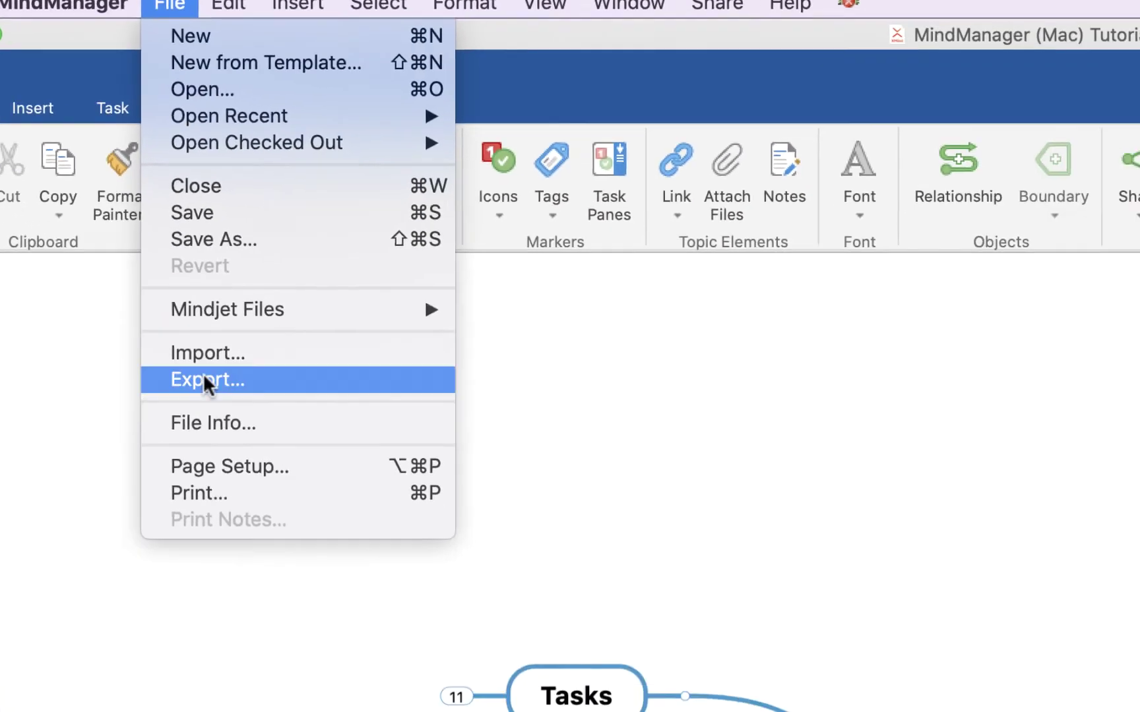
left_click(318, 478)
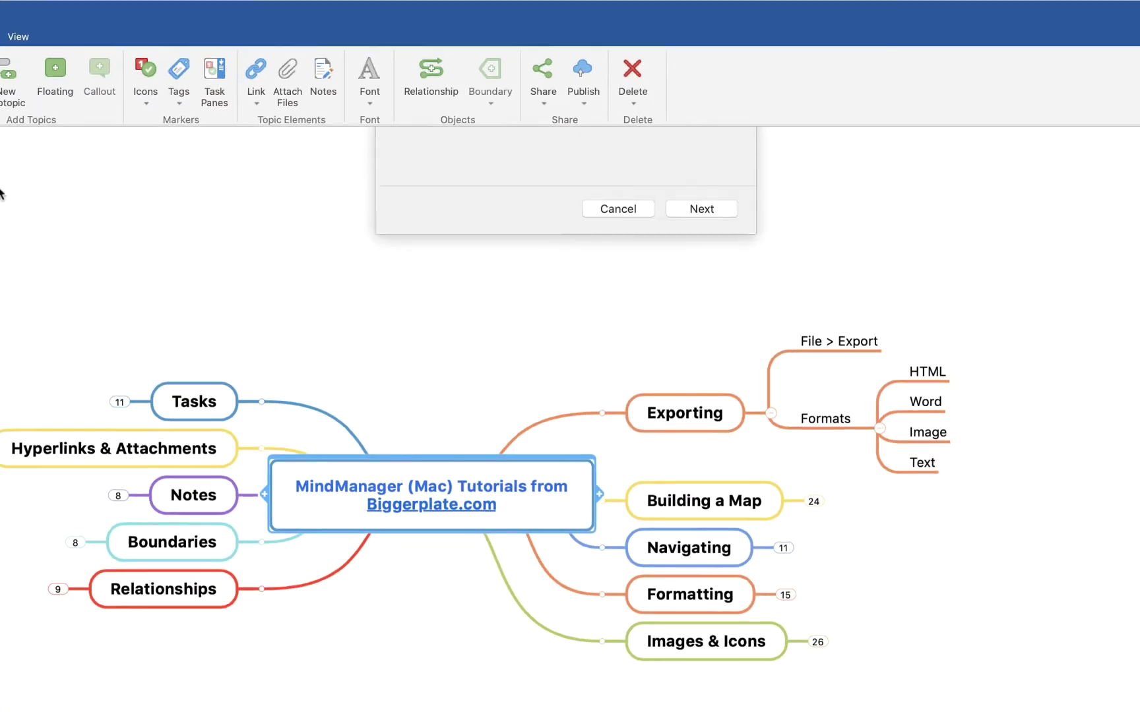
left_click(518, 160)
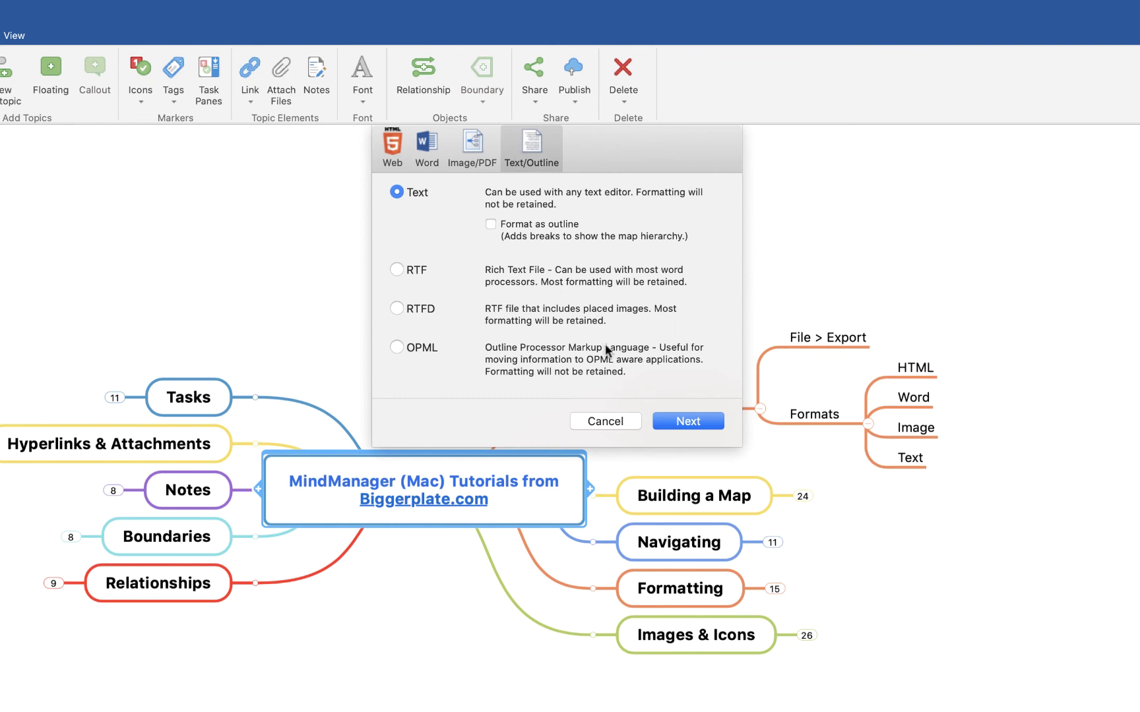
left_click(674, 421)
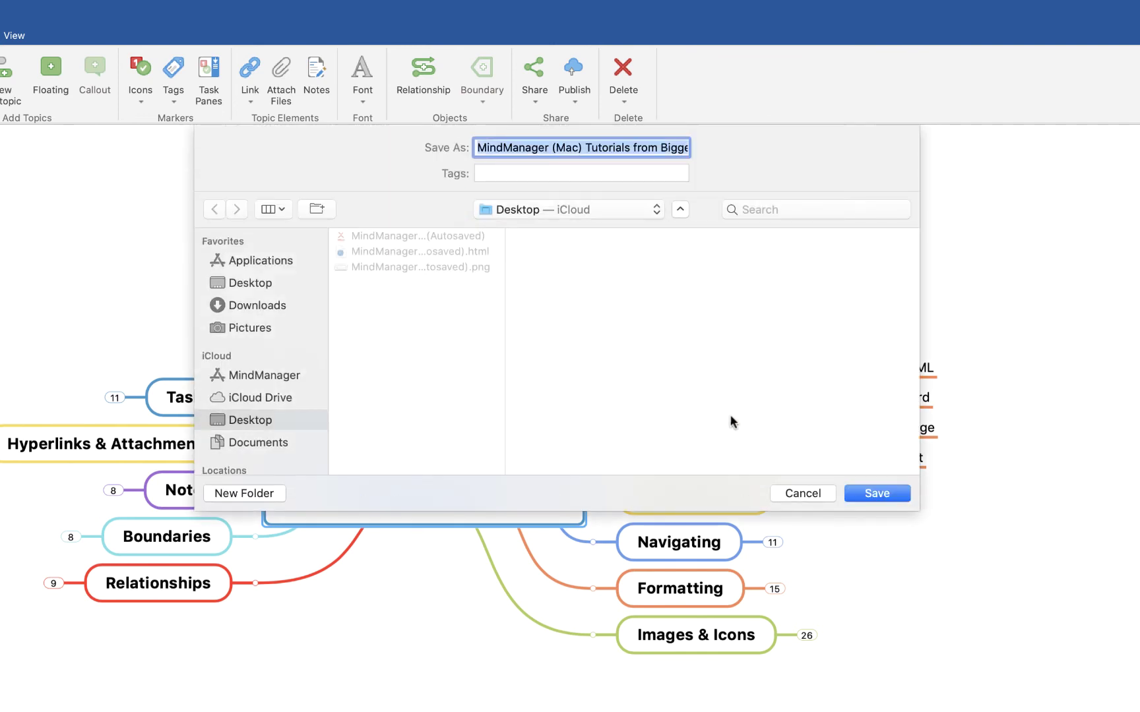
left_click(887, 495)
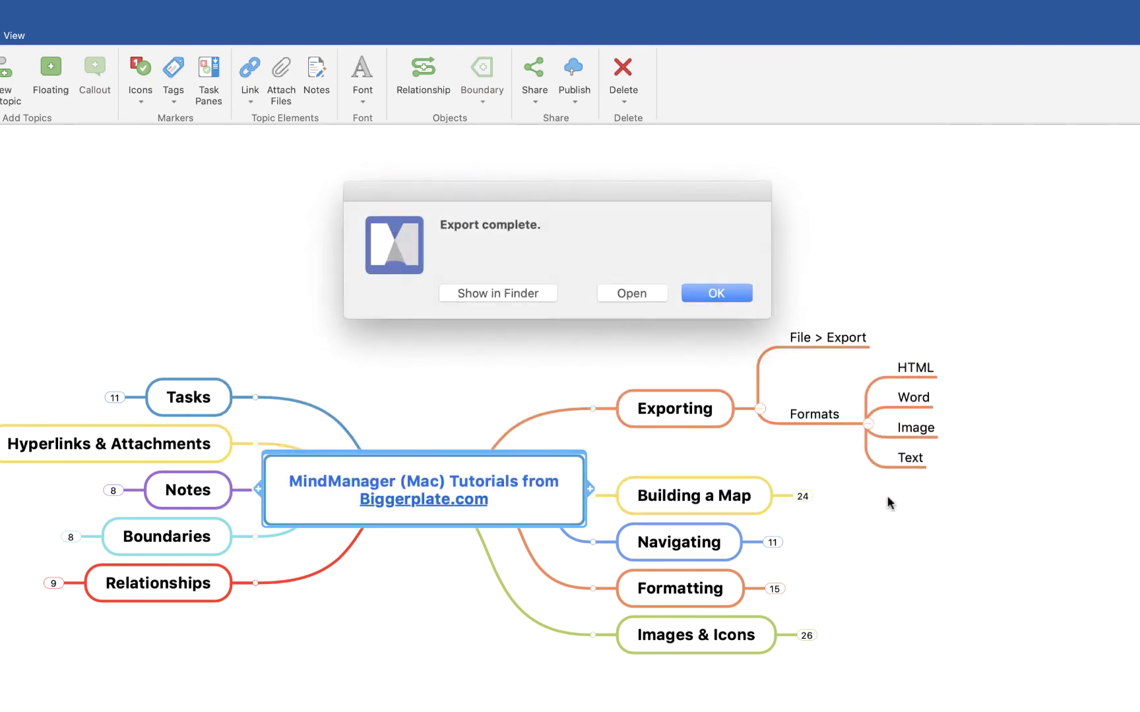
Step: Open the exported .txt file in TextEdit and scroll through the listed map topics
left_click(624, 290)
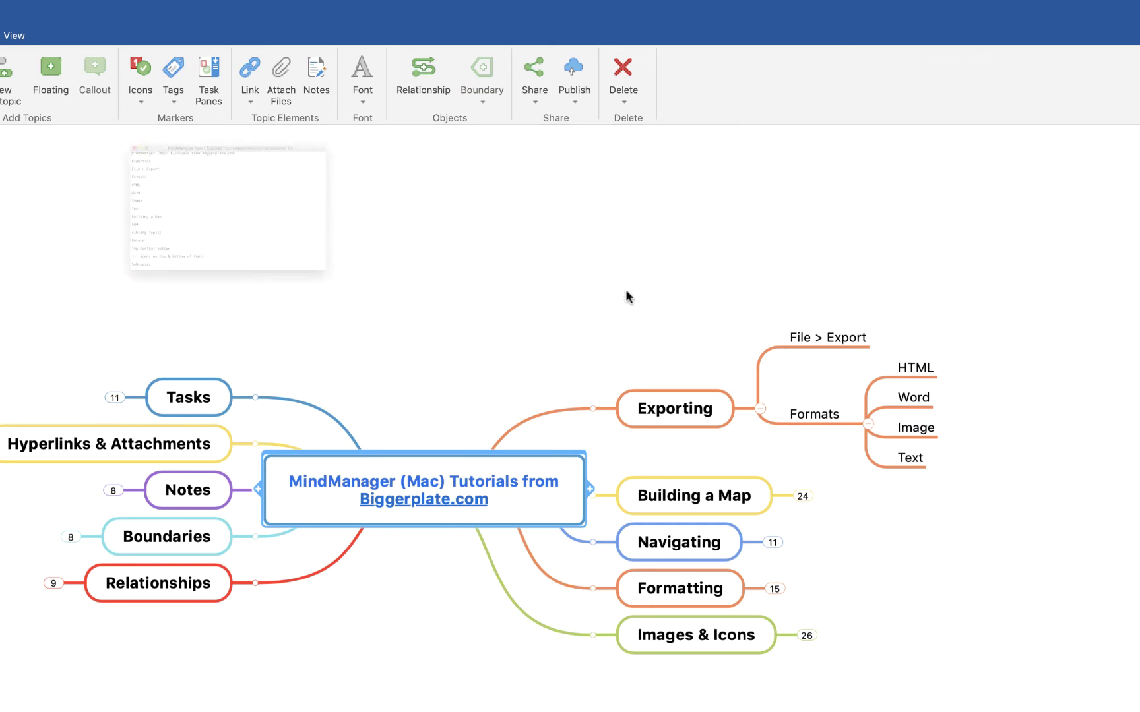
scroll(426, 270, "down", 10)
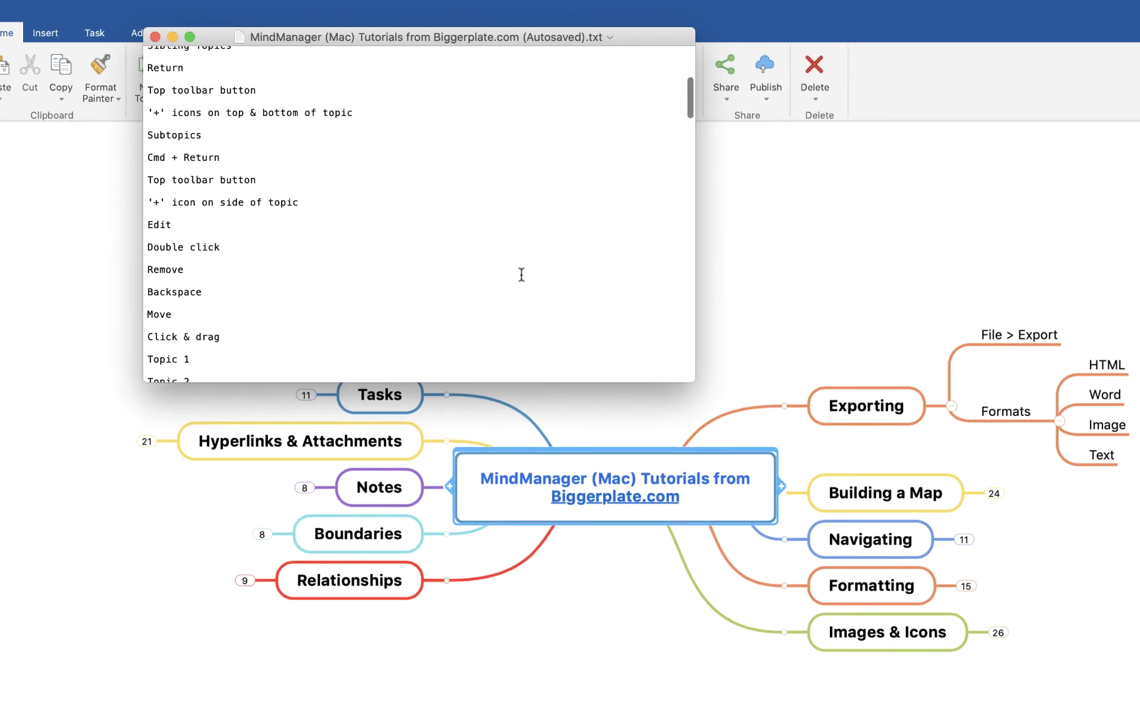
scroll(521, 263, "down", 8)
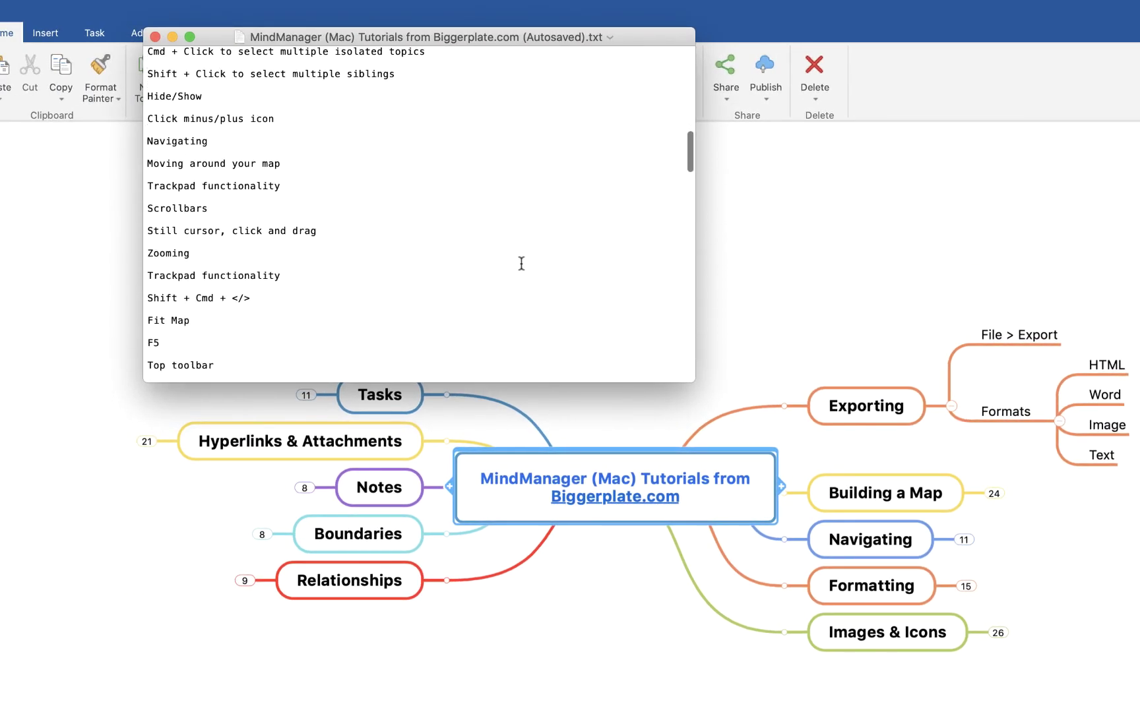
scroll(521, 263, "up", 20)
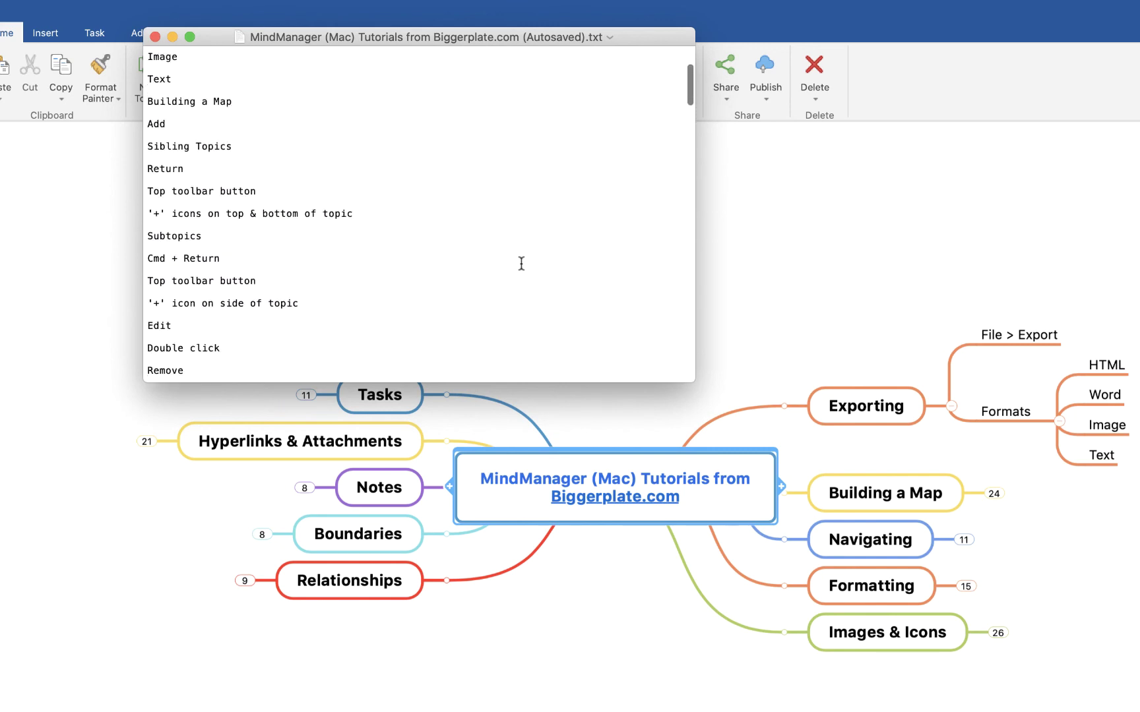
scroll(448, 156, "down", 1)
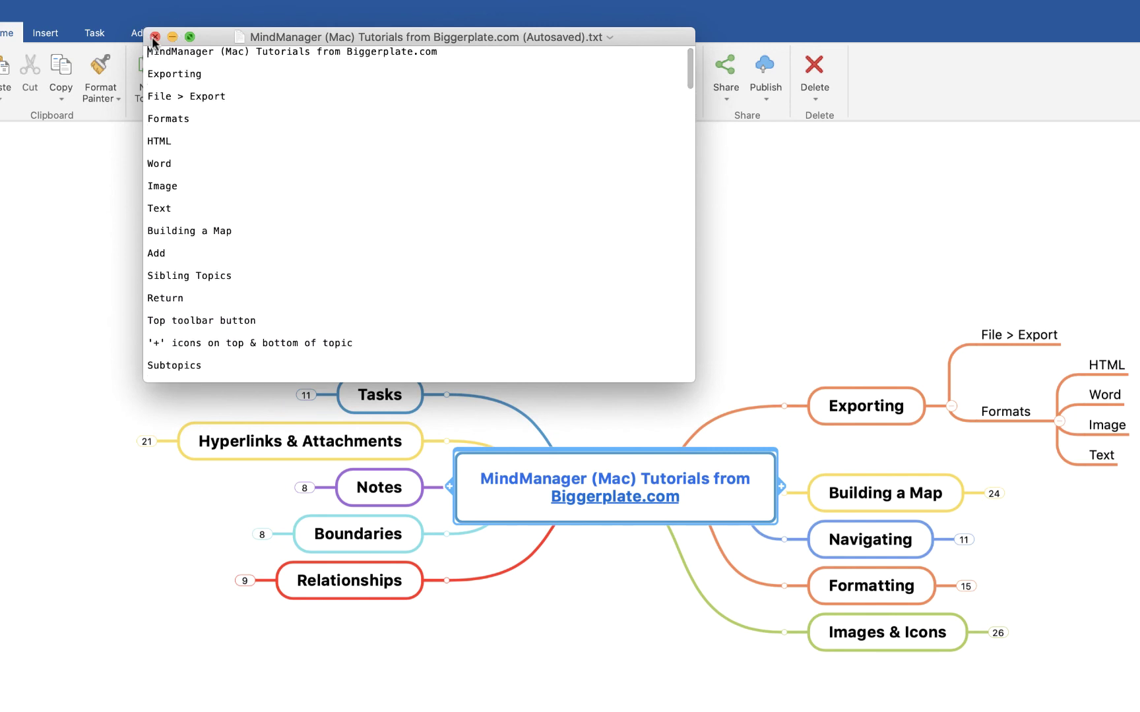
left_click(155, 37)
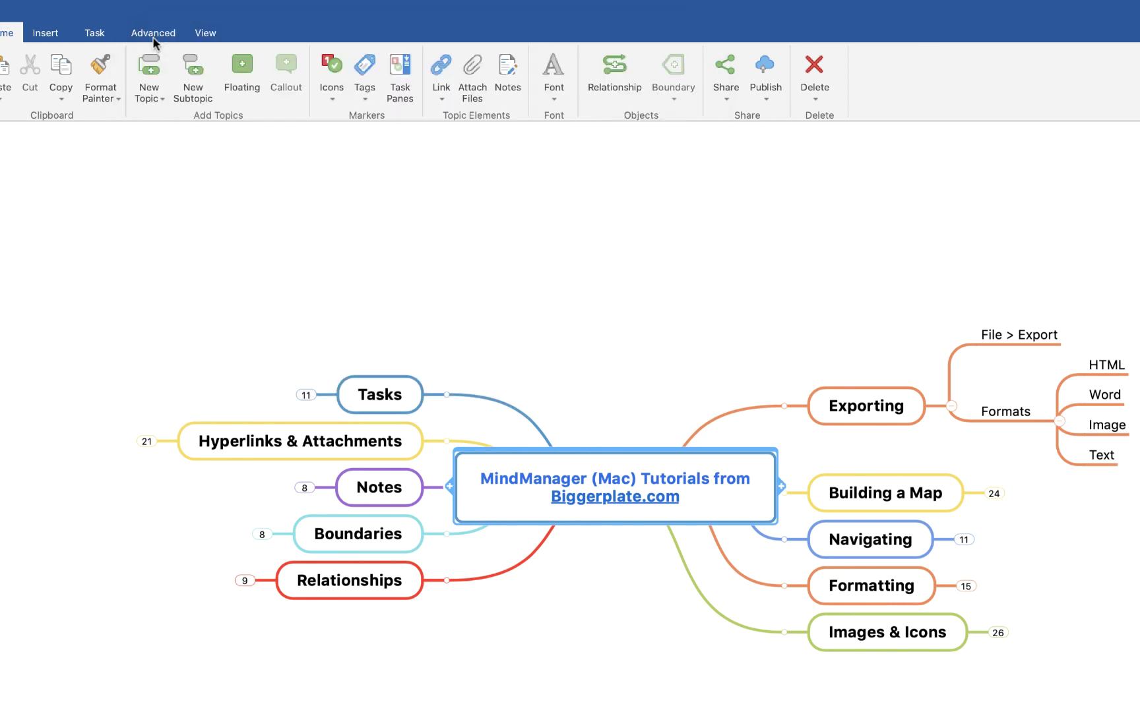